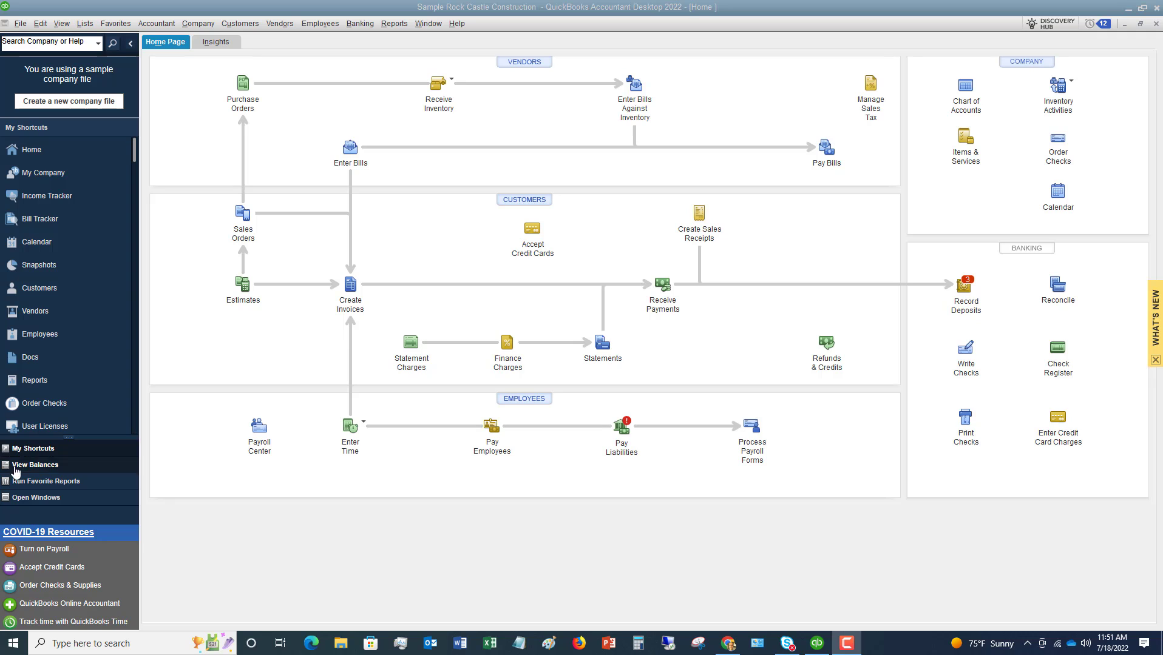
- Start a new invoice billed to the customer's Utility Shed job
{"action": "left_click", "coordinate": [368, 153]}
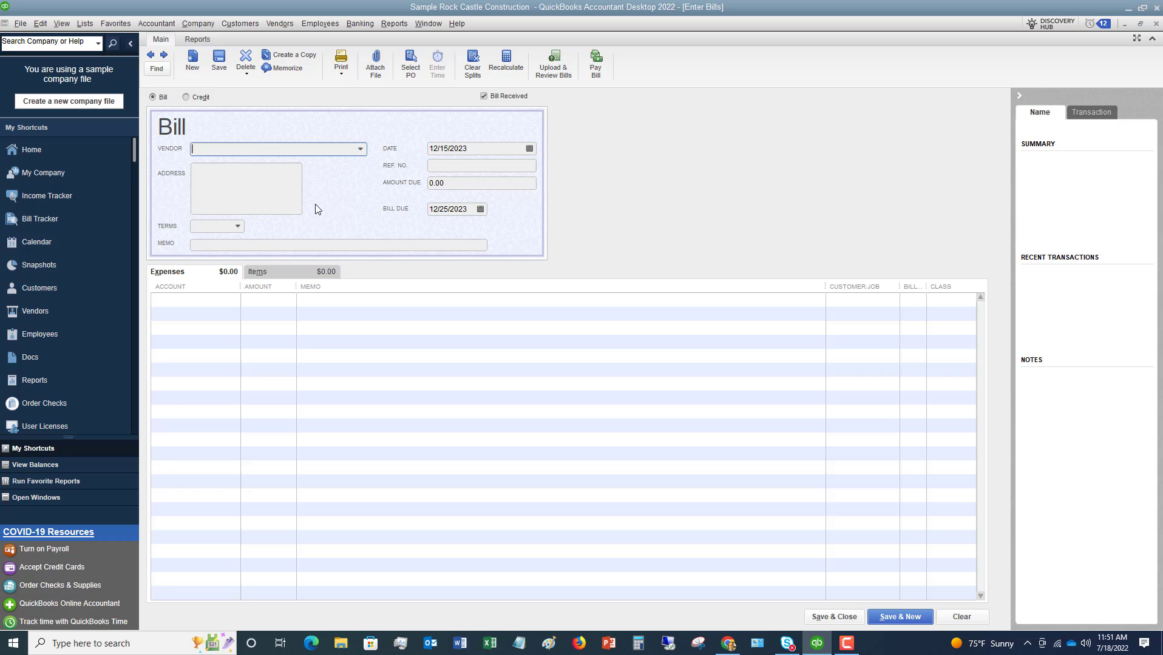
{"action": "left_click", "coordinate": [23, 151]}
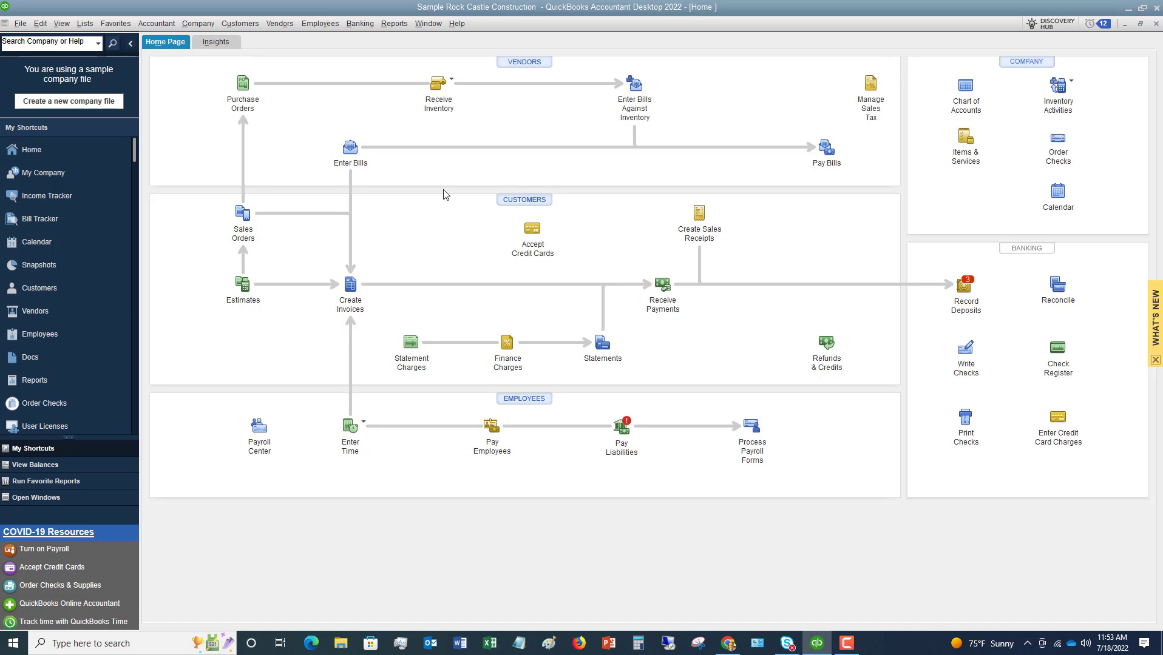
{"action": "left_click", "coordinate": [352, 285]}
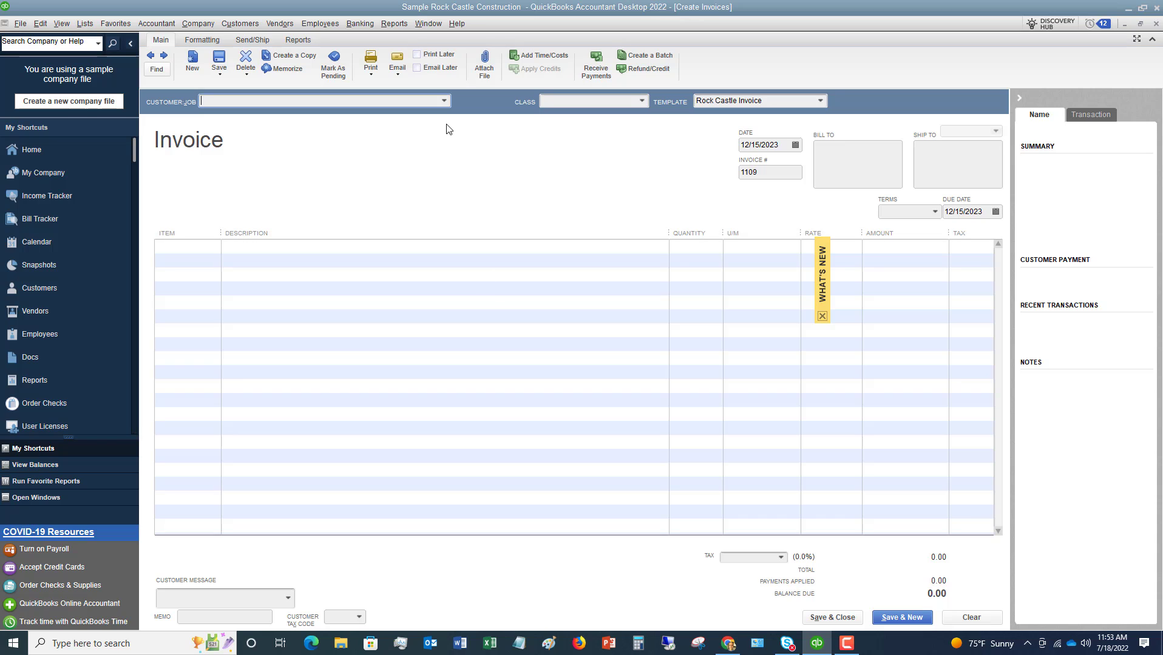
{"action": "left_click", "coordinate": [446, 103]}
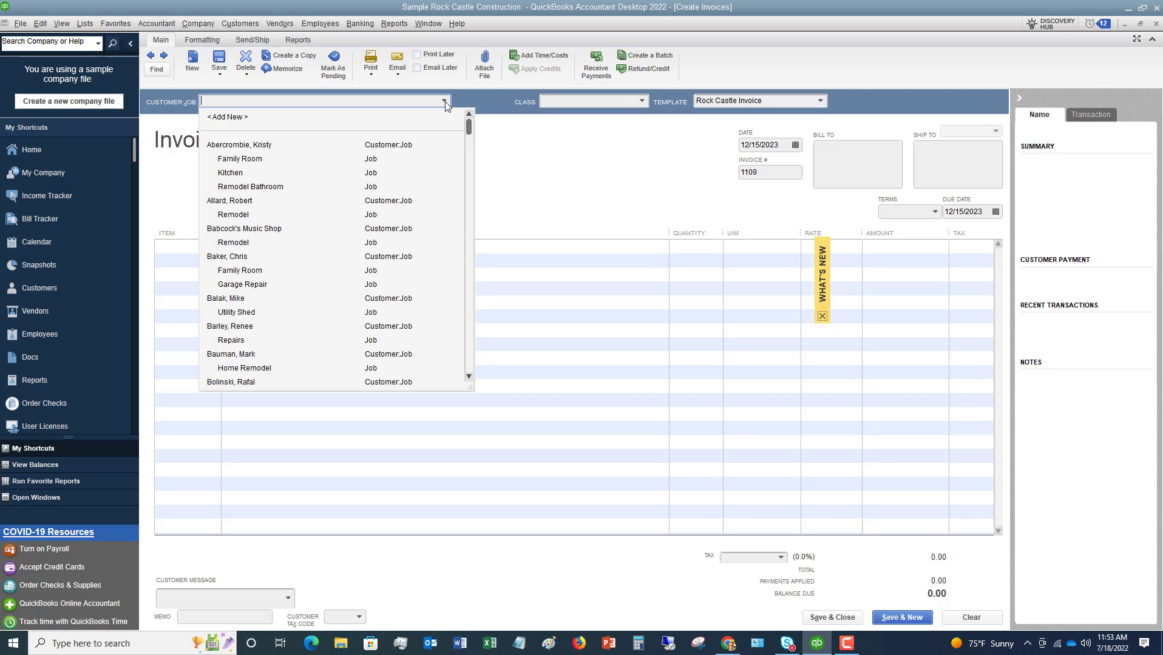
{"action": "scroll", "coordinate": [381, 273], "scroll_direction": "down", "scroll_amount": 10}
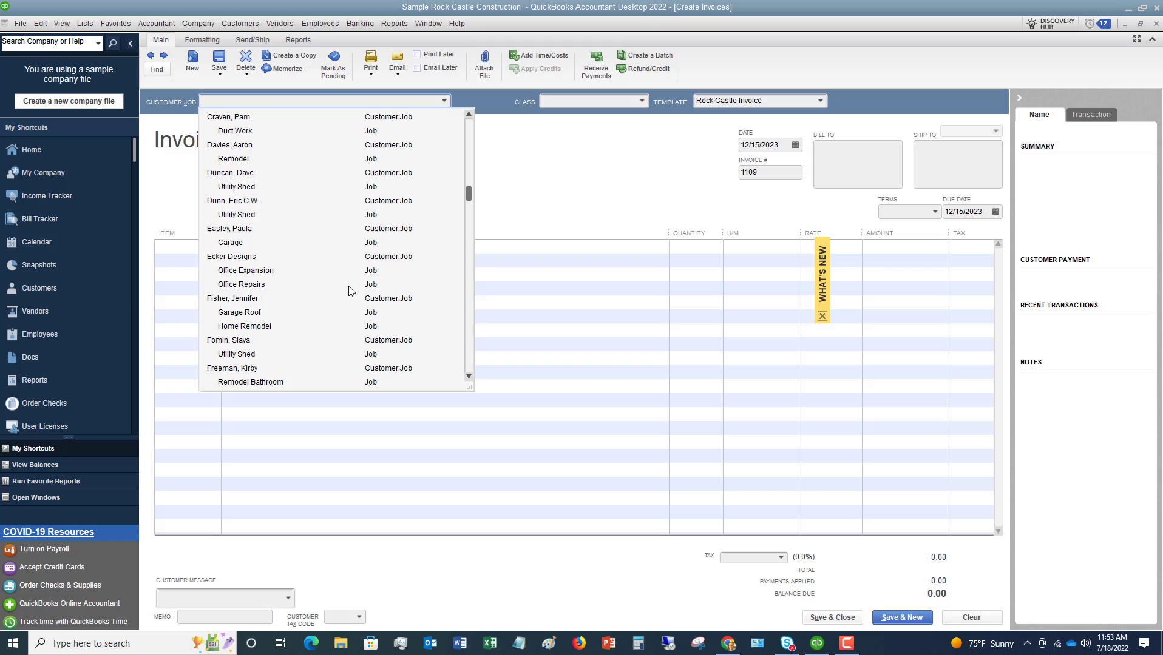
{"action": "left_click", "coordinate": [242, 356]}
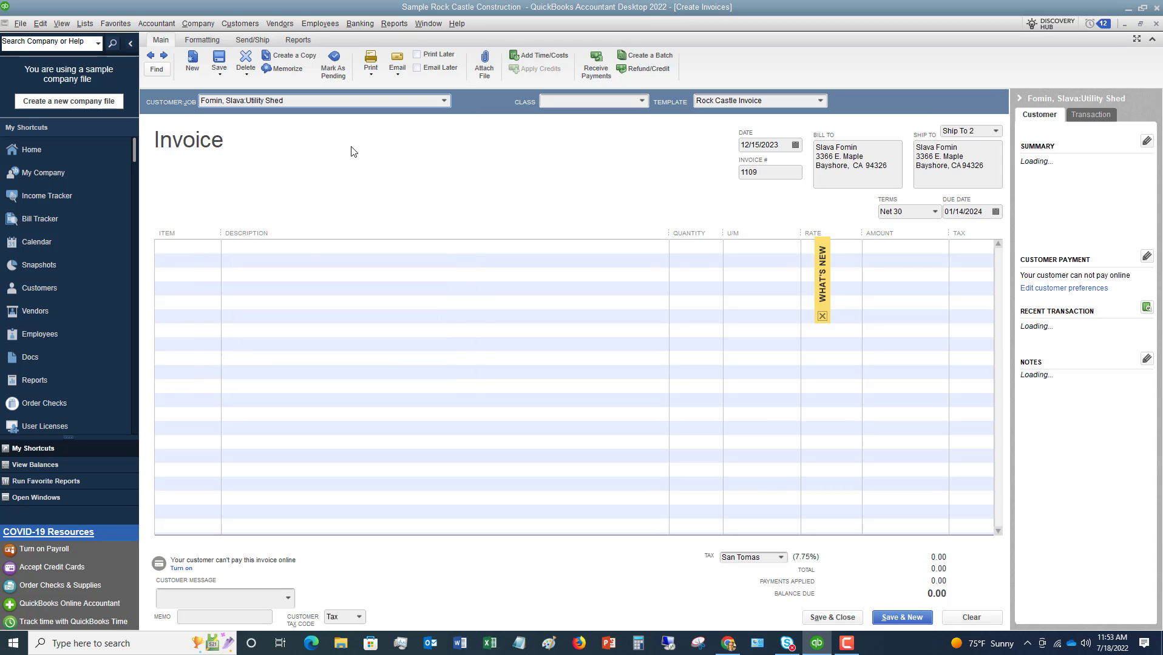
- Assign the New Construction class and date the invoice 02/15/2025
{"action": "left_click", "coordinate": [641, 101]}
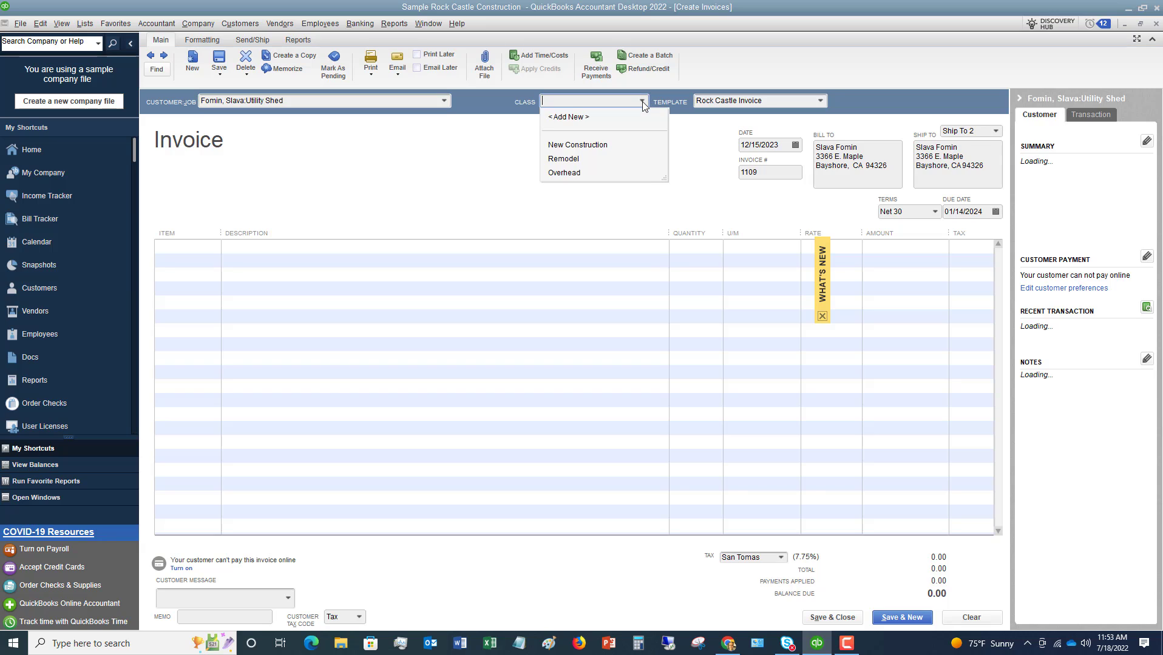
{"action": "left_click", "coordinate": [578, 146]}
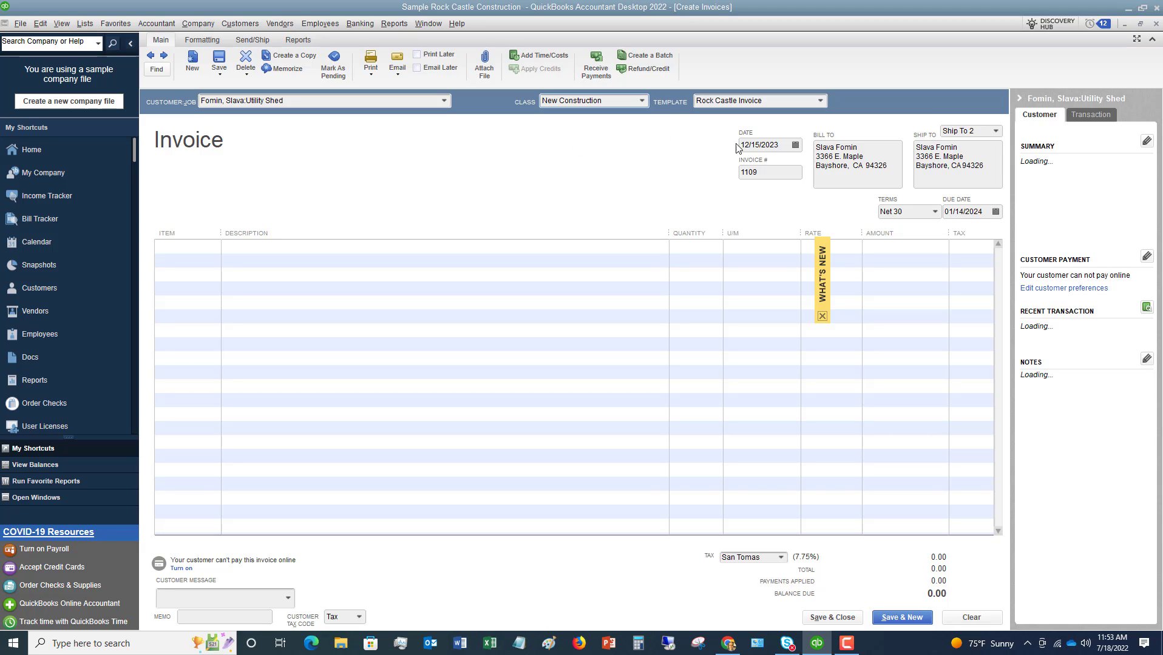
{"action": "left_click", "coordinate": [795, 145]}
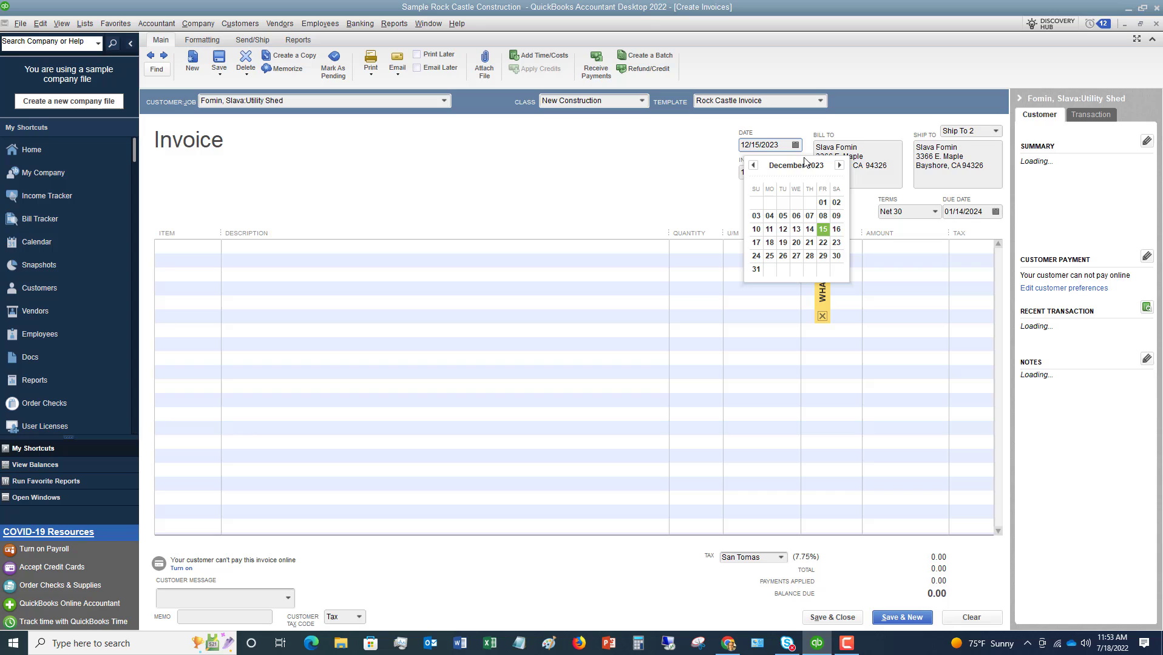
{"action": "left_click", "coordinate": [839, 165]}
{"action": "left_click", "coordinate": [839, 165]}
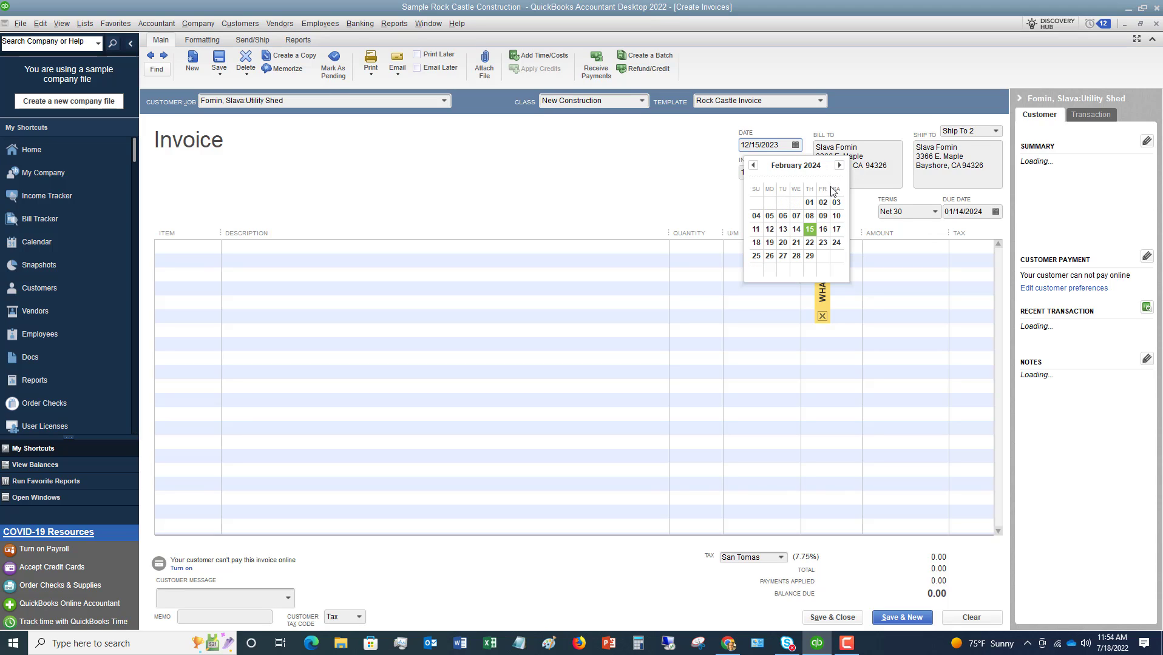
{"action": "left_click", "coordinate": [839, 165]}
{"action": "left_click", "coordinate": [840, 165]}
{"action": "left_click", "coordinate": [840, 165]}
{"action": "left_click", "coordinate": [839, 165]}
{"action": "left_click", "coordinate": [839, 165]}
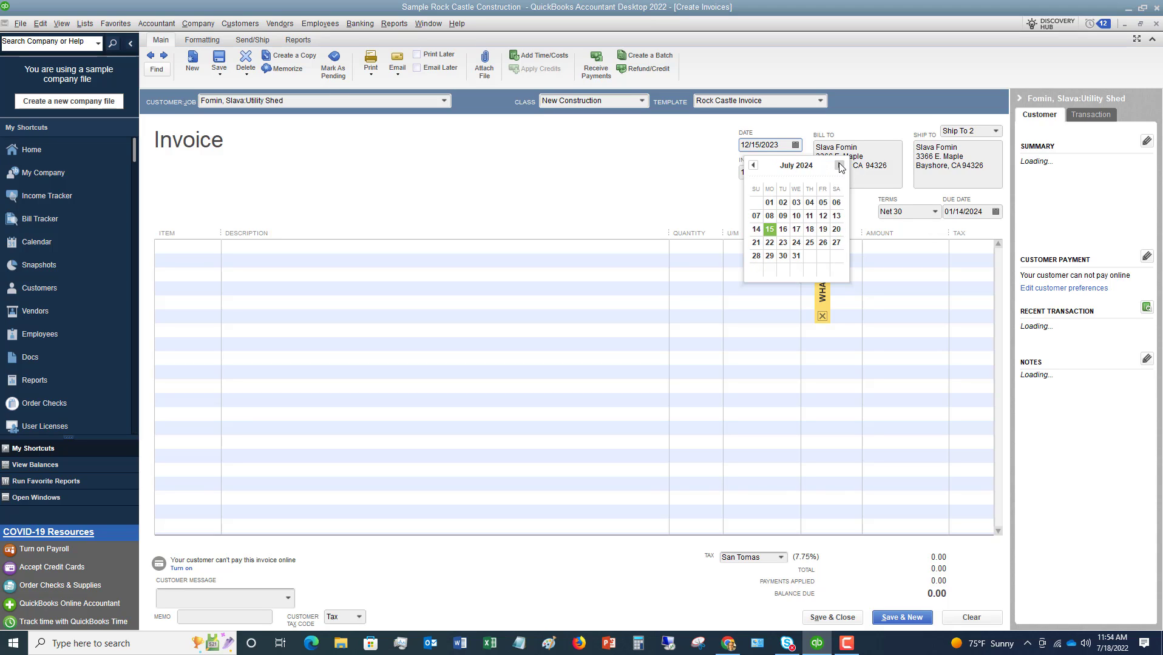
{"action": "left_click", "coordinate": [839, 165]}
{"action": "left_click", "coordinate": [839, 165]}
{"action": "left_click", "coordinate": [840, 165]}
{"action": "left_click", "coordinate": [839, 165]}
{"action": "left_click", "coordinate": [839, 165]}
{"action": "left_click", "coordinate": [839, 165]}
{"action": "left_click", "coordinate": [839, 165]}
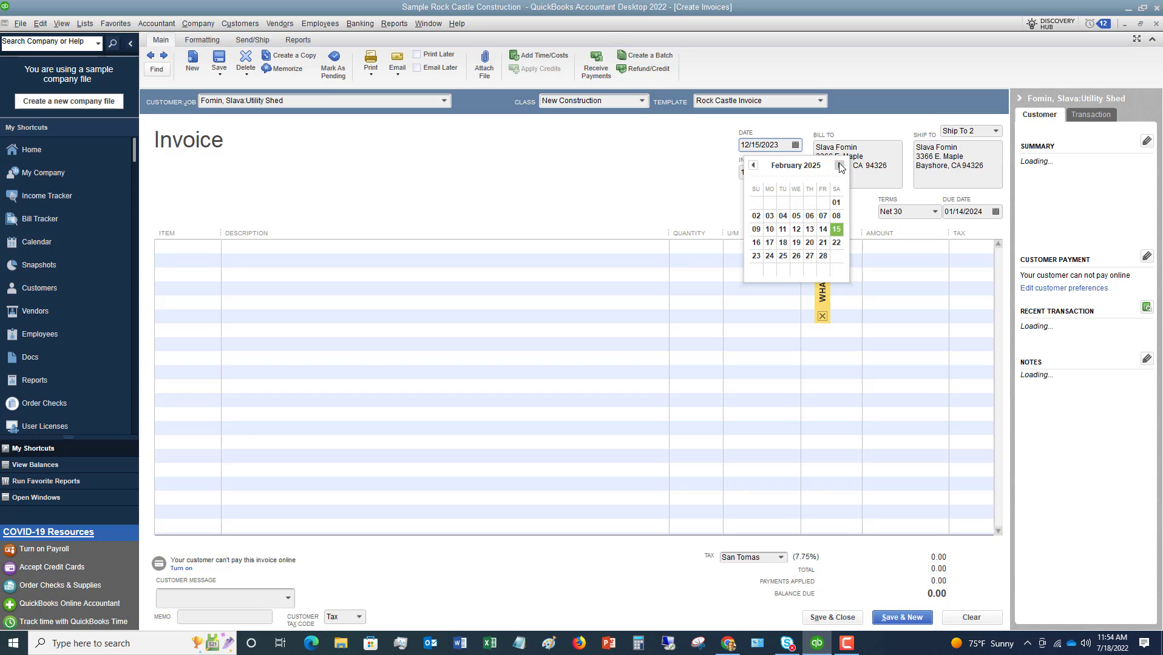
{"action": "left_click", "coordinate": [837, 230]}
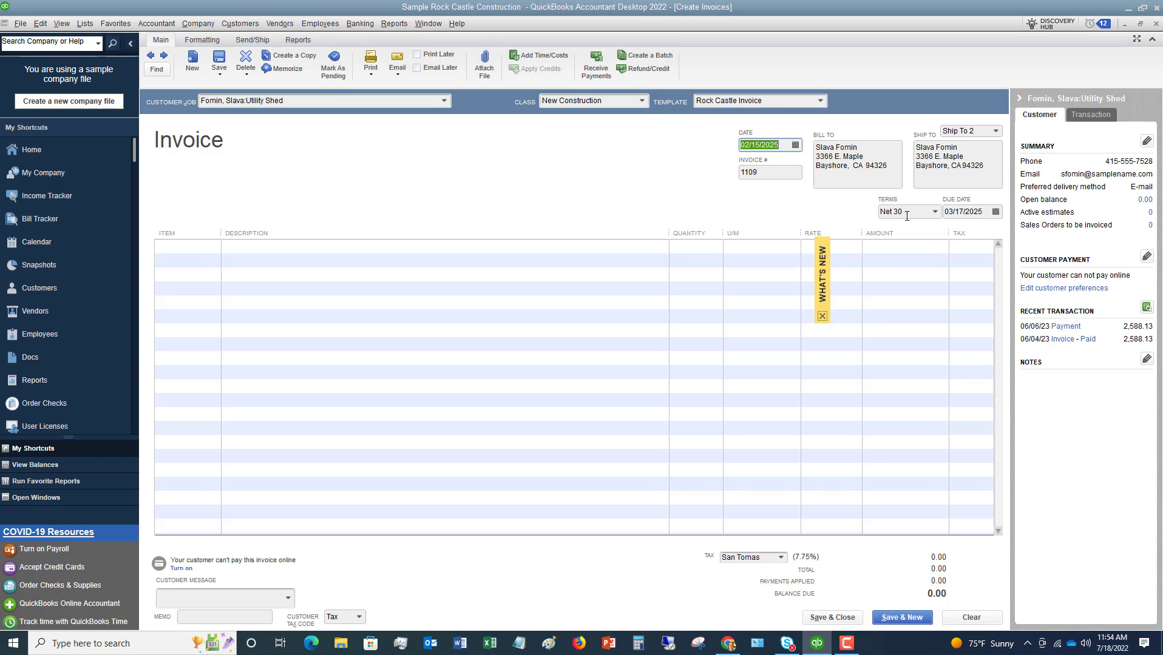
- Add one Concrete Slab at 15,000.00 to invoice 1109, then save and close it
{"action": "left_click", "coordinate": [211, 248]}
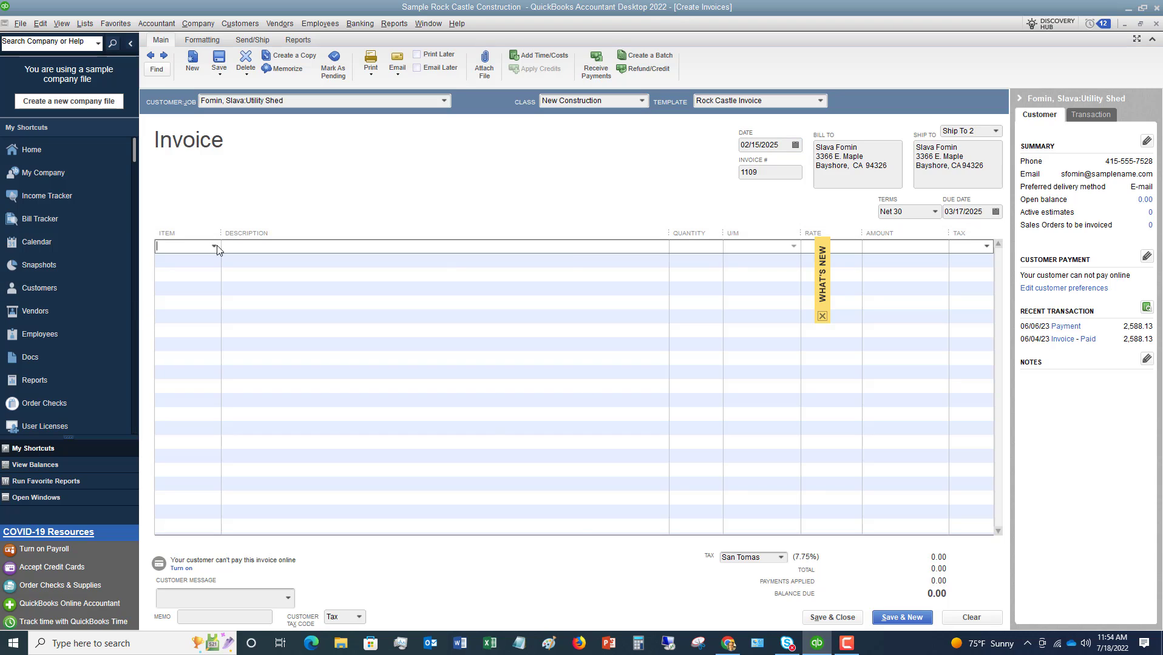
{"action": "left_click", "coordinate": [215, 246]}
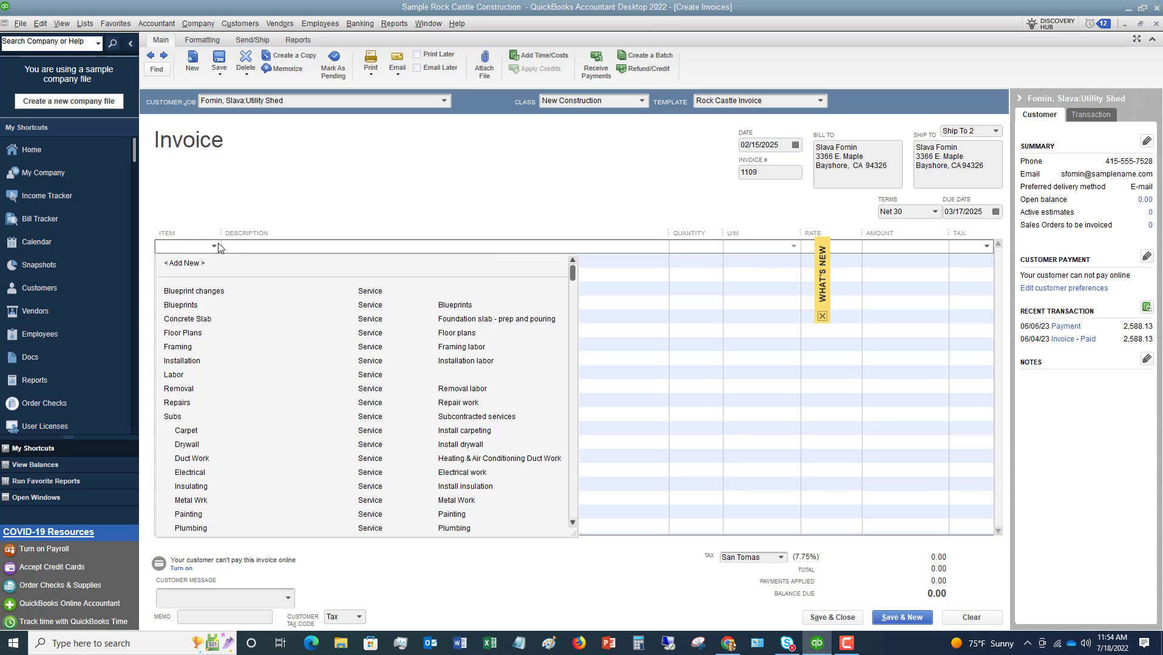
{"action": "left_click", "coordinate": [196, 319]}
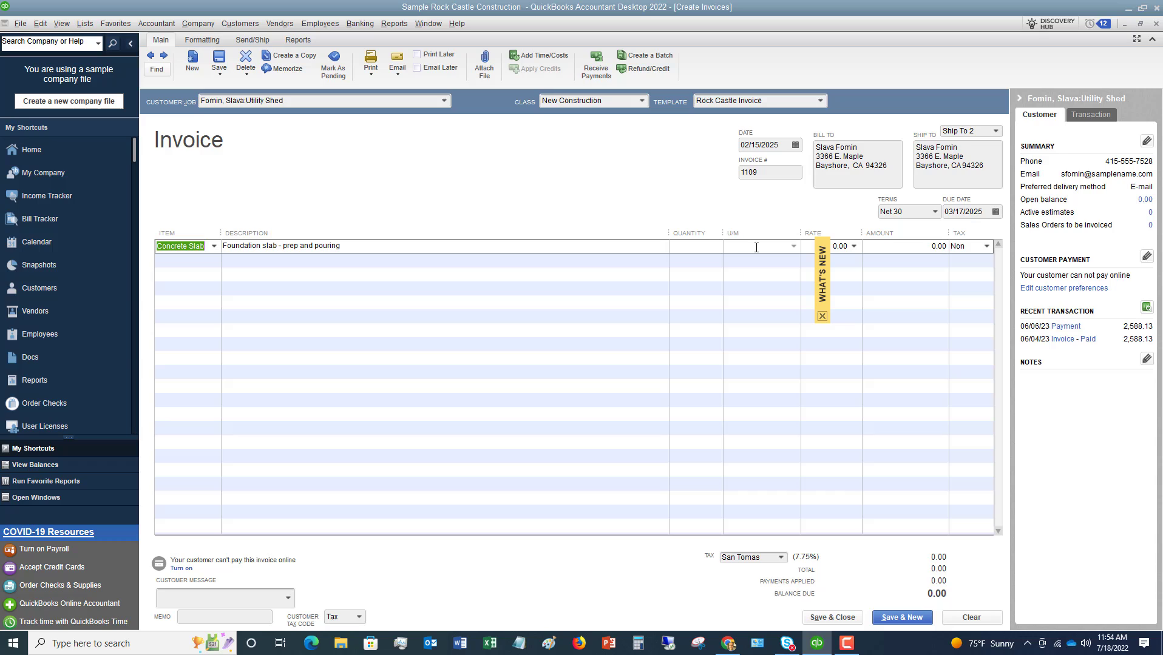
{"action": "left_click", "coordinate": [702, 248]}
{"action": "key", "text": "Tab"}
{"action": "type", "text": "1500"}
{"action": "key", "text": "Tab"}
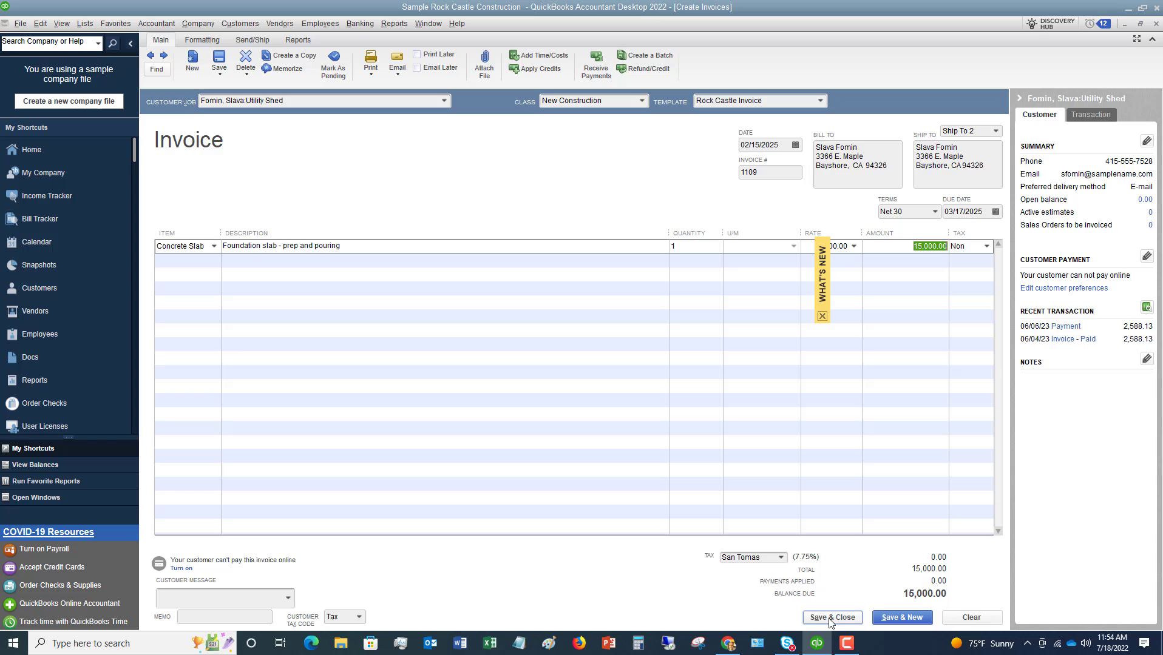
{"action": "left_click", "coordinate": [829, 618]}
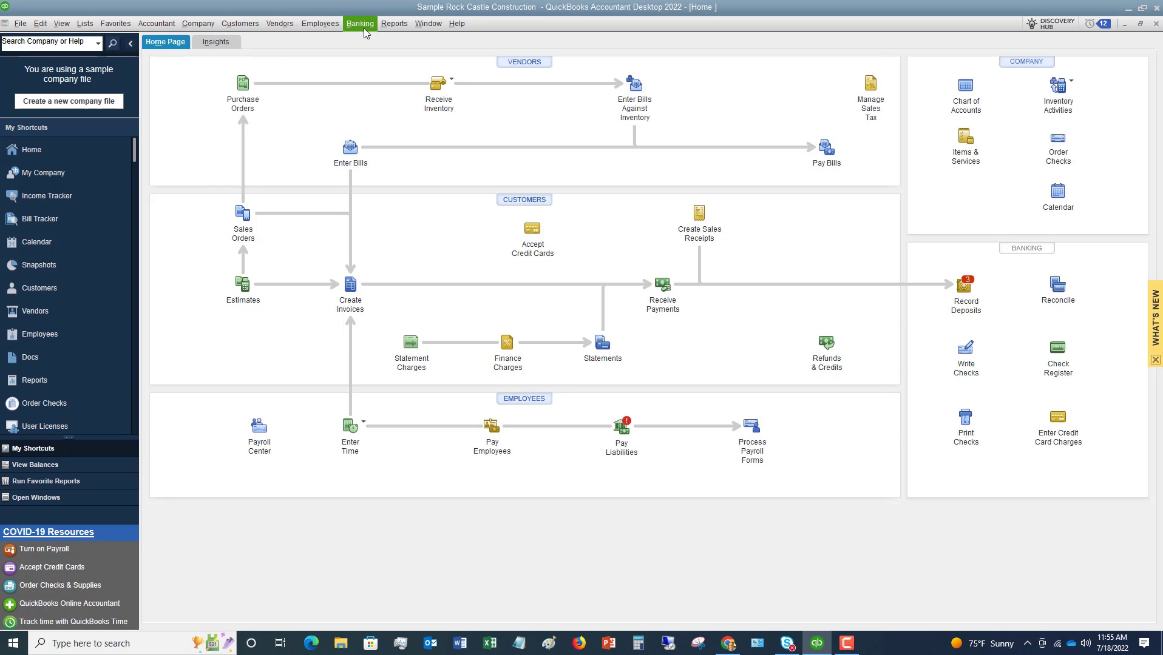
- Run the Balance Sheet Standard report from Company & Financial reports
{"action": "left_click", "coordinate": [395, 23]}
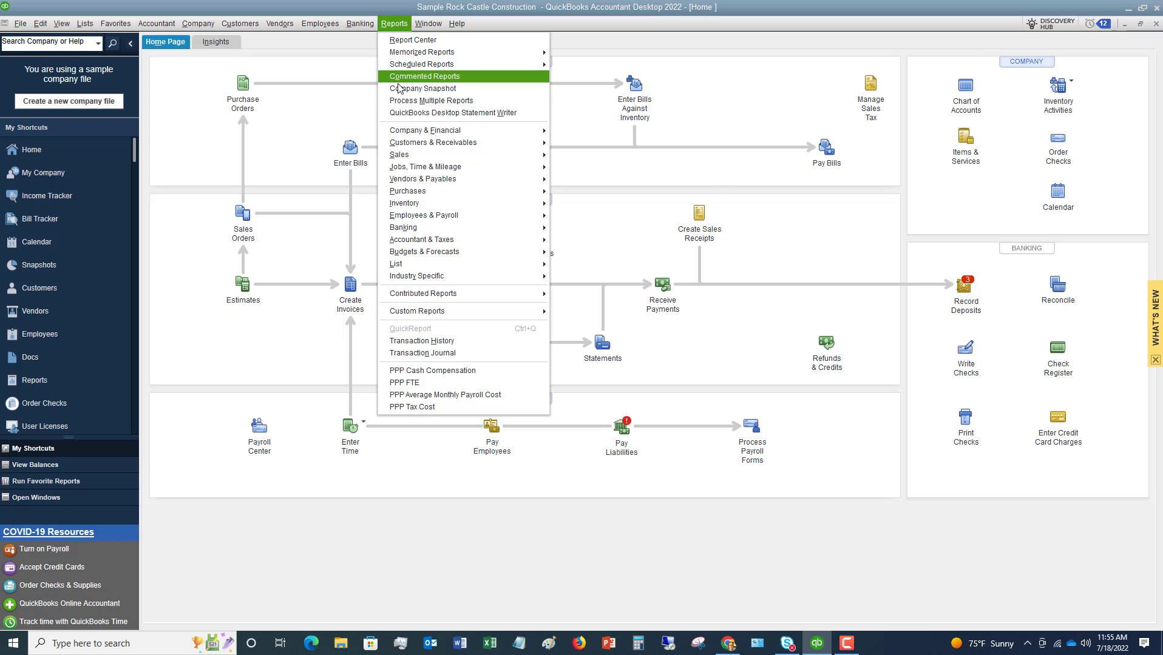
{"action": "mouse_move", "coordinate": [409, 134]}
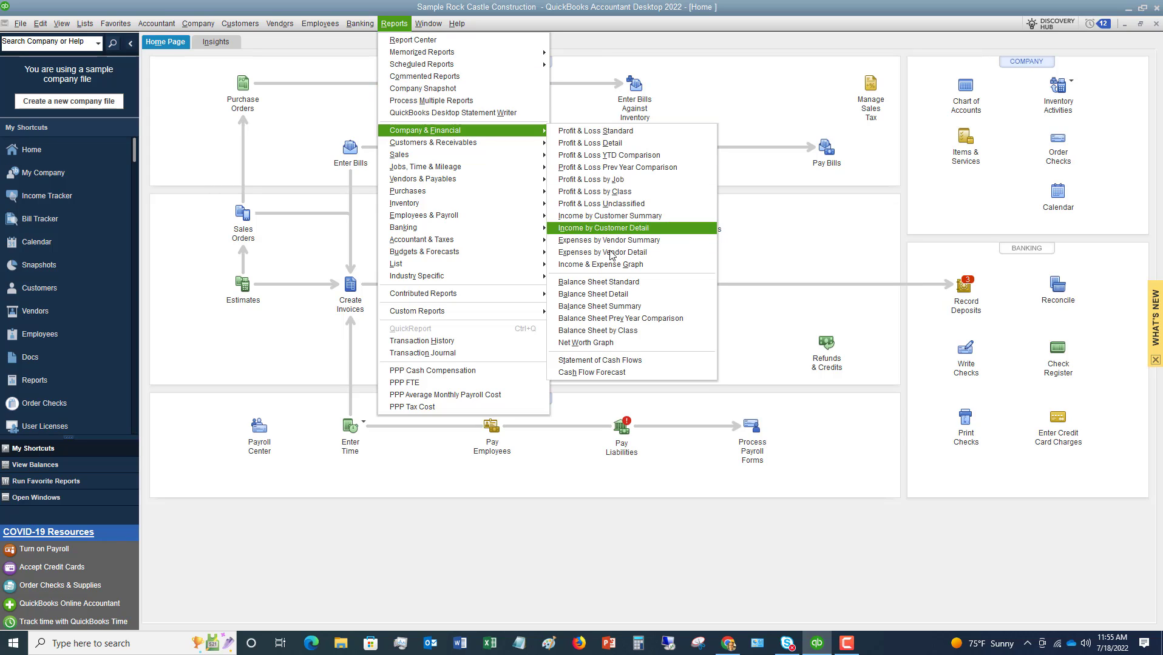
{"action": "left_click", "coordinate": [610, 283]}
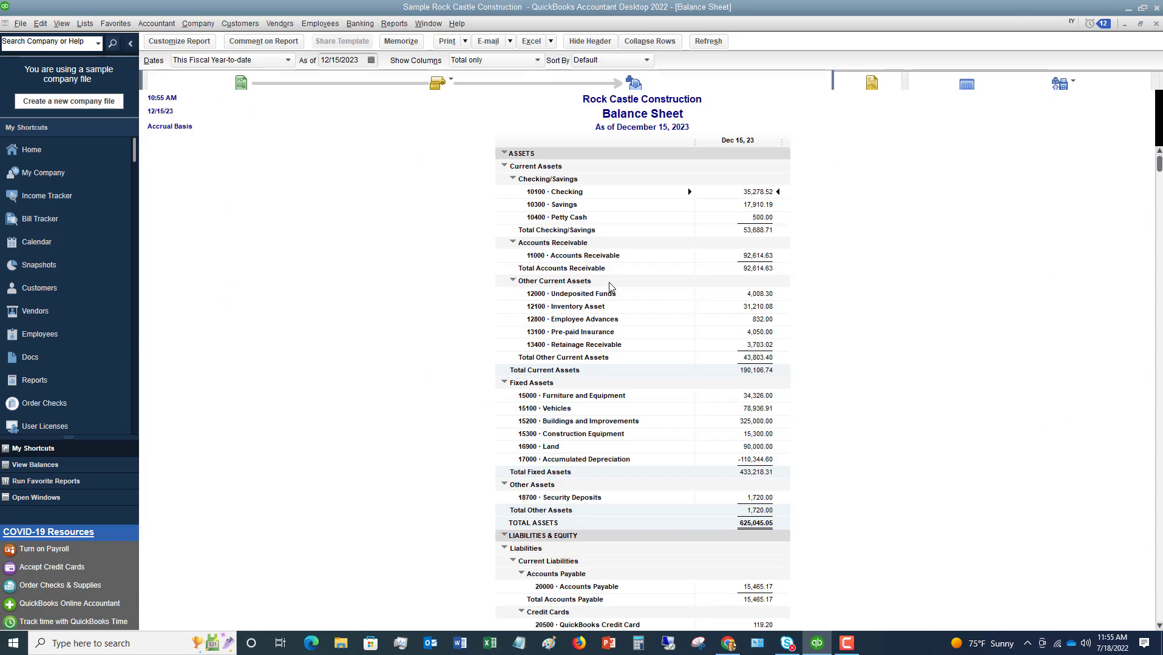
- Change the Balance Sheet's as-of year from 2023 to 2025, making it 12/15/2025
{"action": "left_click", "coordinate": [364, 60]}
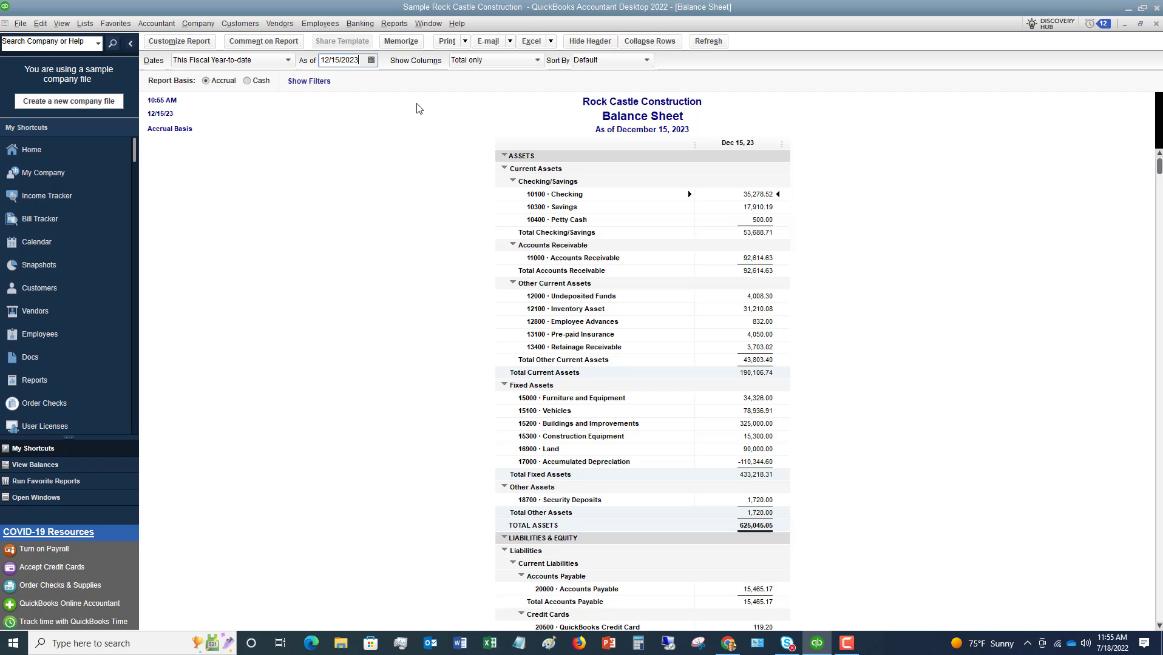
{"action": "key", "text": "BackSpace"}
{"action": "type", "text": "5"}
{"action": "key", "text": "Tab"}
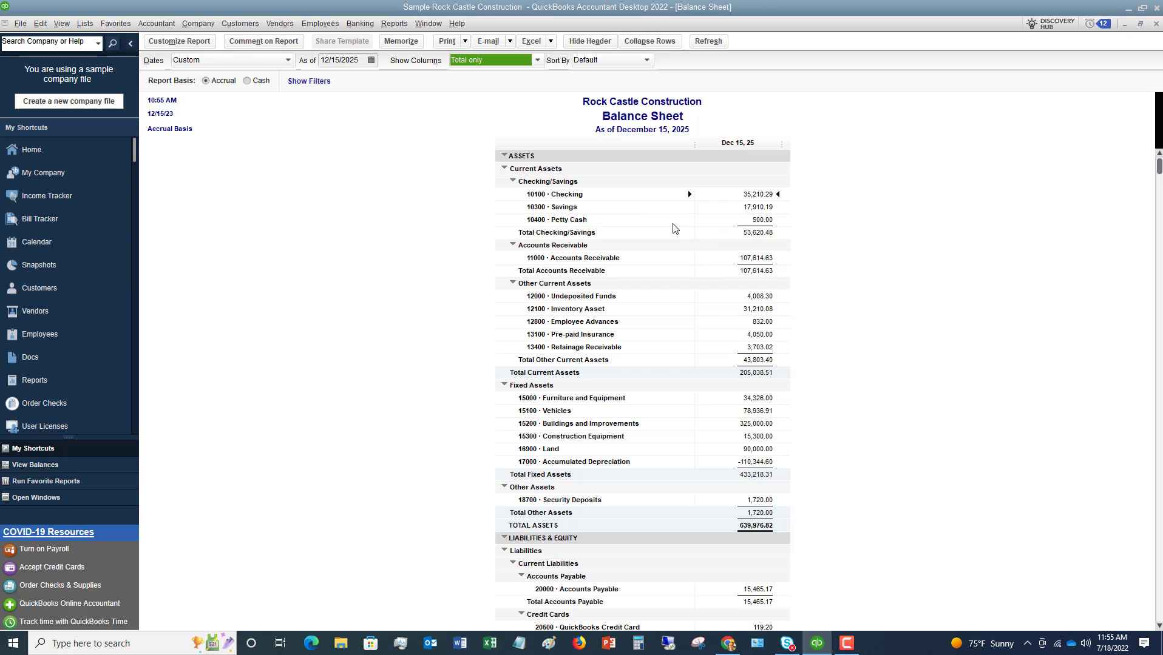
- QuickZoom into Accounts Receivable and limit its transactions to 01/01/2025–03/31/2025
{"action": "left_click", "coordinate": [755, 258]}
{"action": "double_click", "coordinate": [755, 258]}
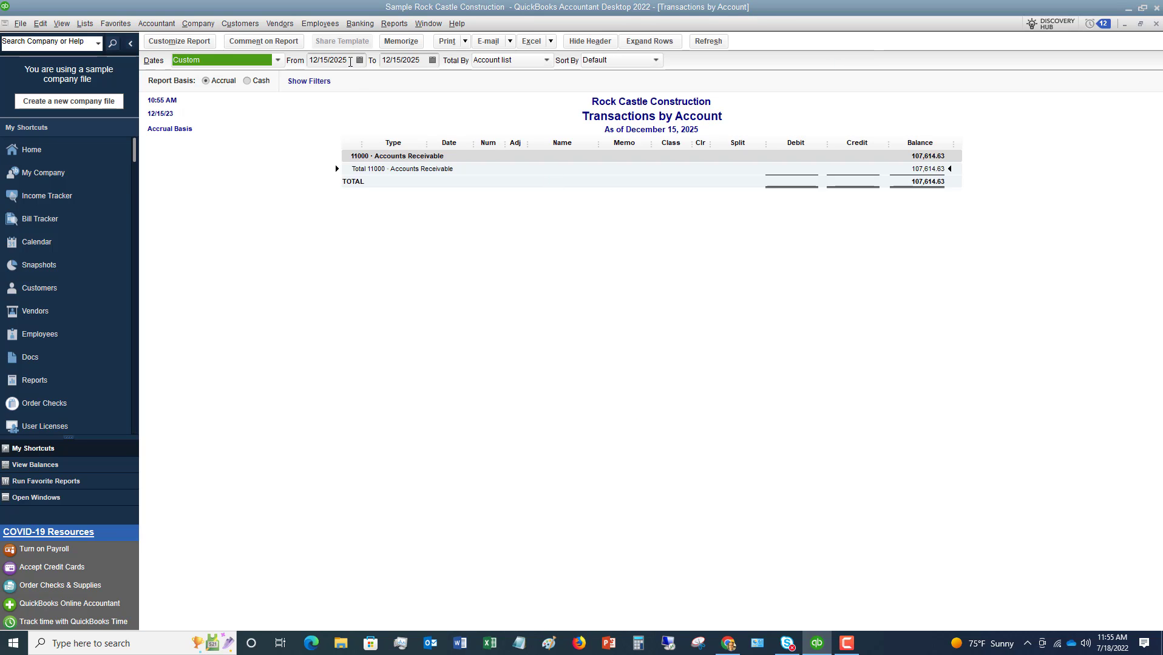
{"action": "left_click", "coordinate": [348, 60]}
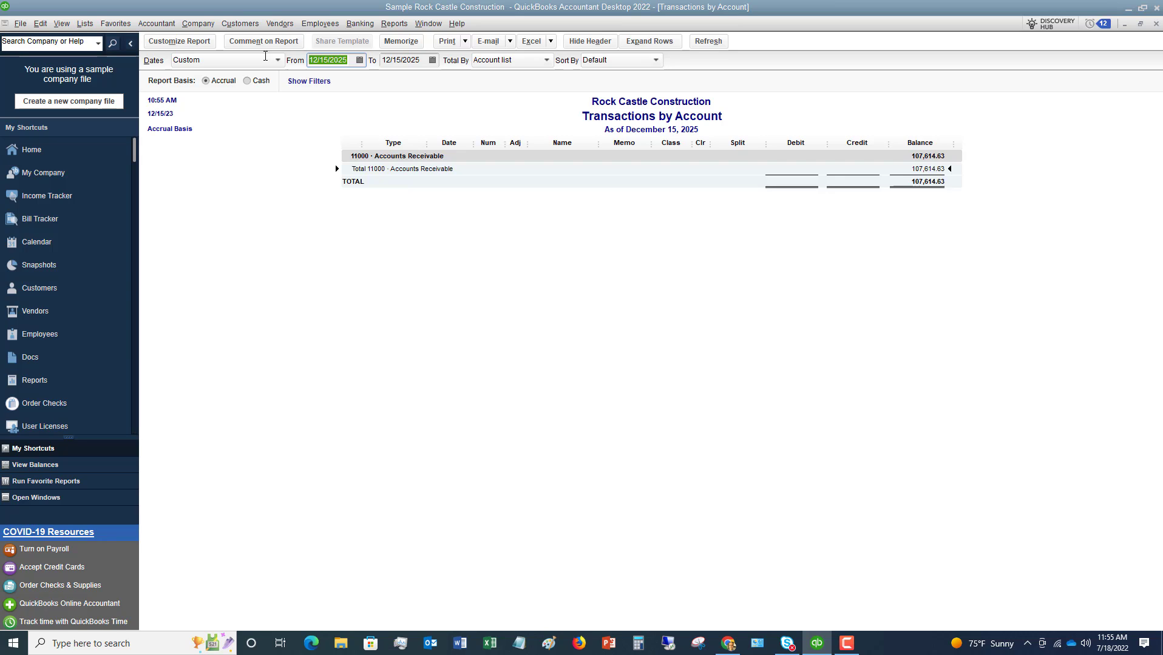
{"action": "type", "text": "010125"}
{"action": "key", "text": "Tab"}
{"action": "type", "text": "03"}
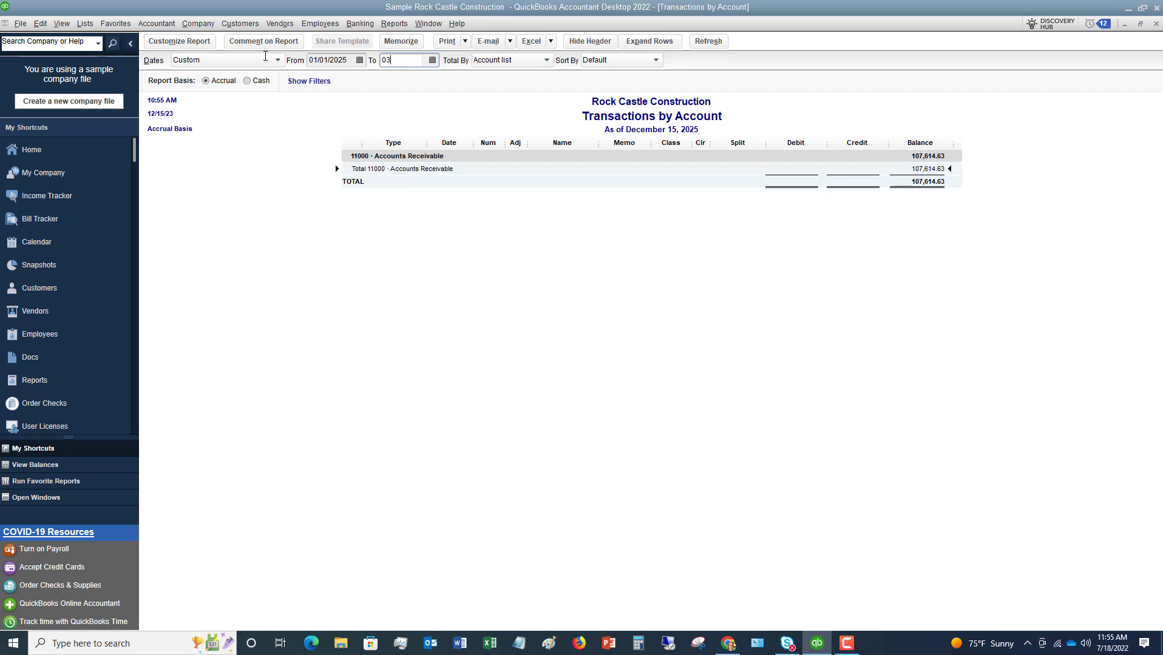
{"action": "type", "text": "/31/2025"}
{"action": "key", "text": "Tab"}
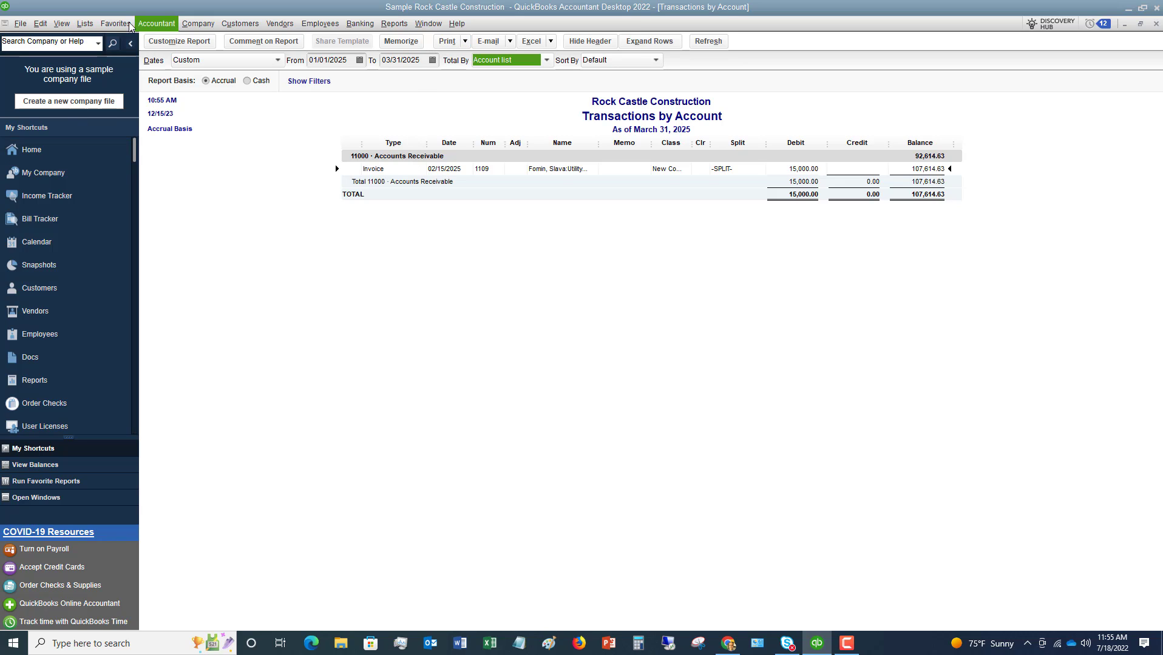
- Bring the Balance Sheet back using the Open Window List
{"action": "left_click", "coordinate": [61, 23]}
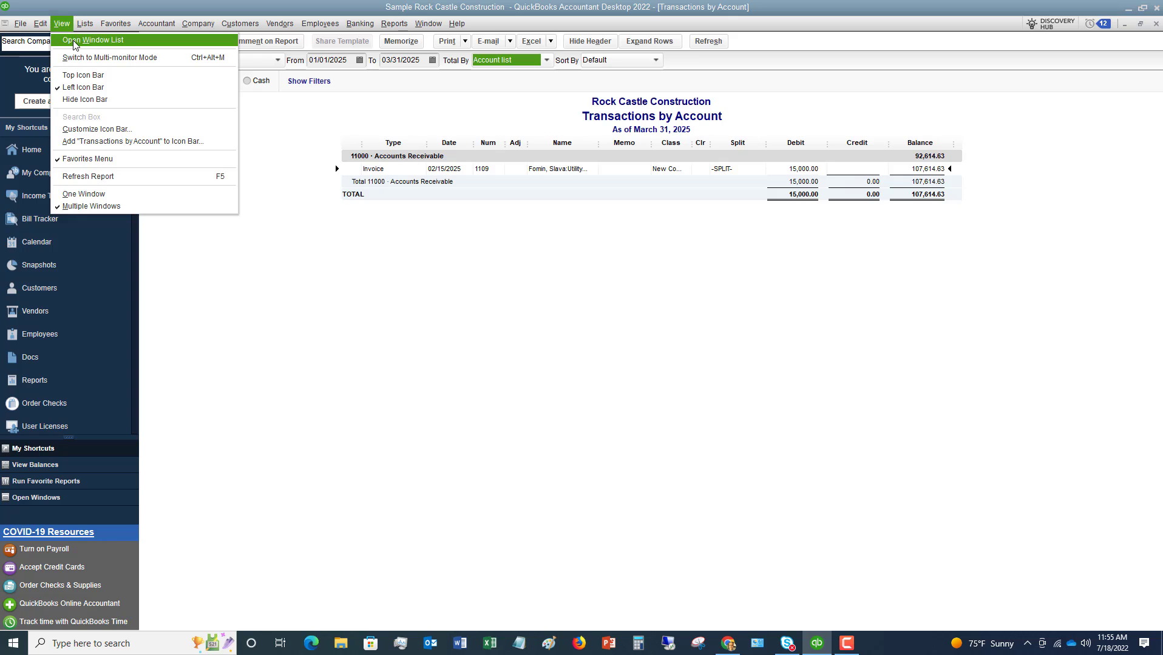
{"action": "left_click", "coordinate": [73, 42]}
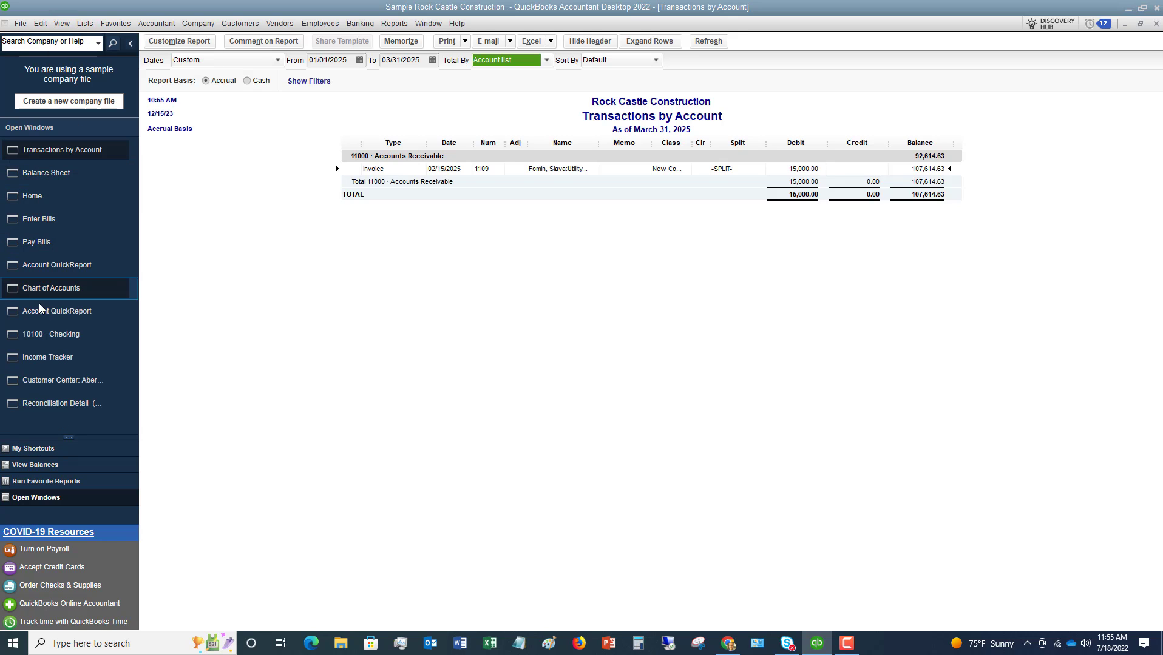
{"action": "left_click", "coordinate": [42, 174]}
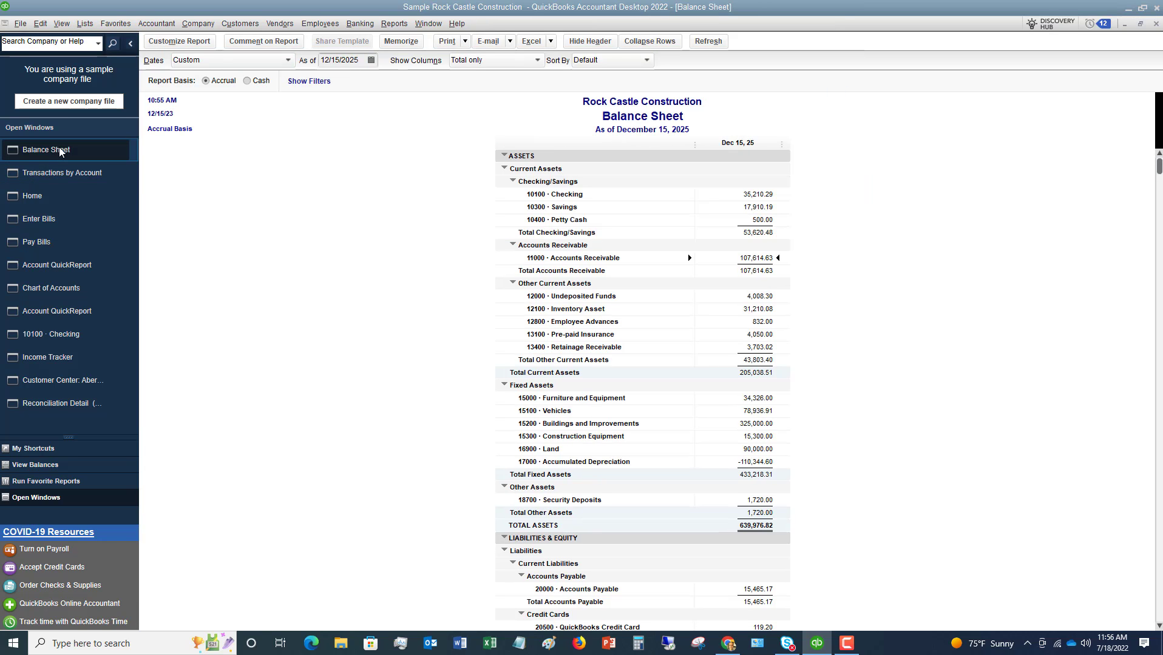
- Set the Balance Sheet's as-of date to 02/15/2025
{"action": "left_click", "coordinate": [362, 58]}
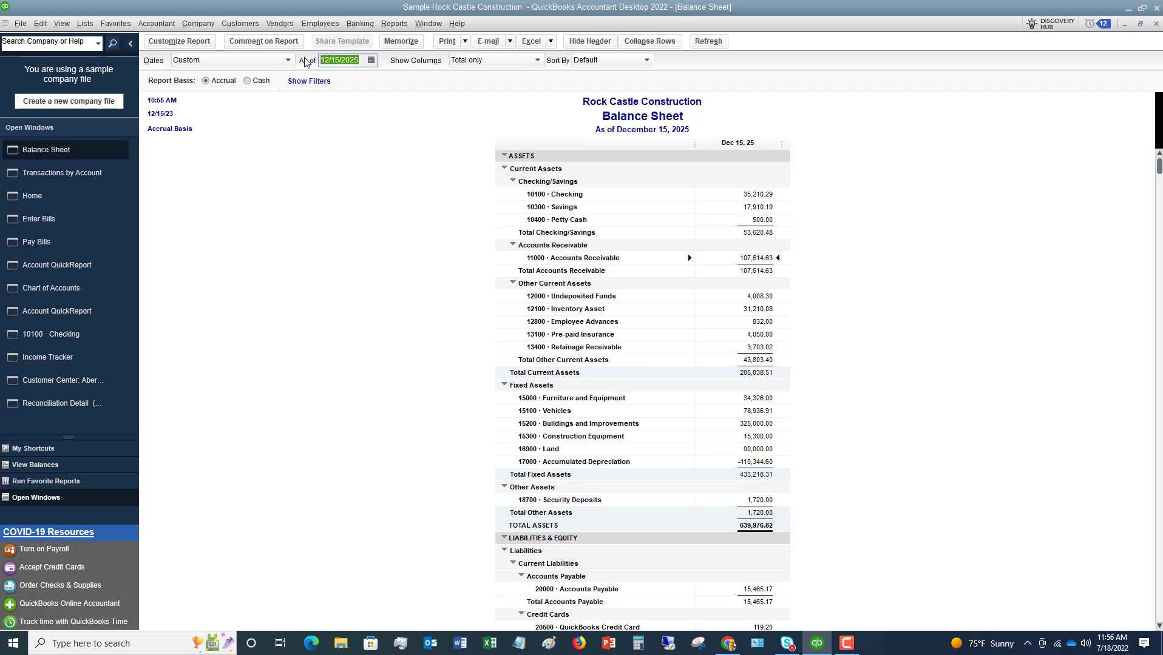
{"action": "type", "text": "021525"}
{"action": "key", "text": "Tab"}
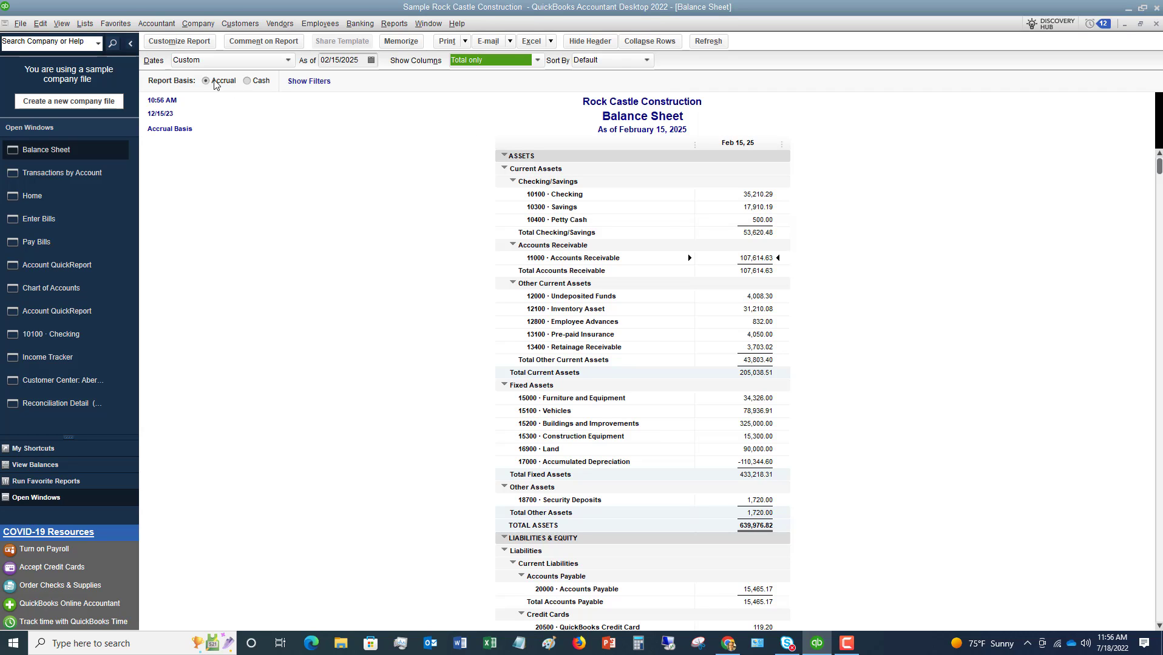
- Switch the Balance Sheet to cash basis and drill into receivables from 01/01/2025
{"action": "left_click", "coordinate": [247, 81]}
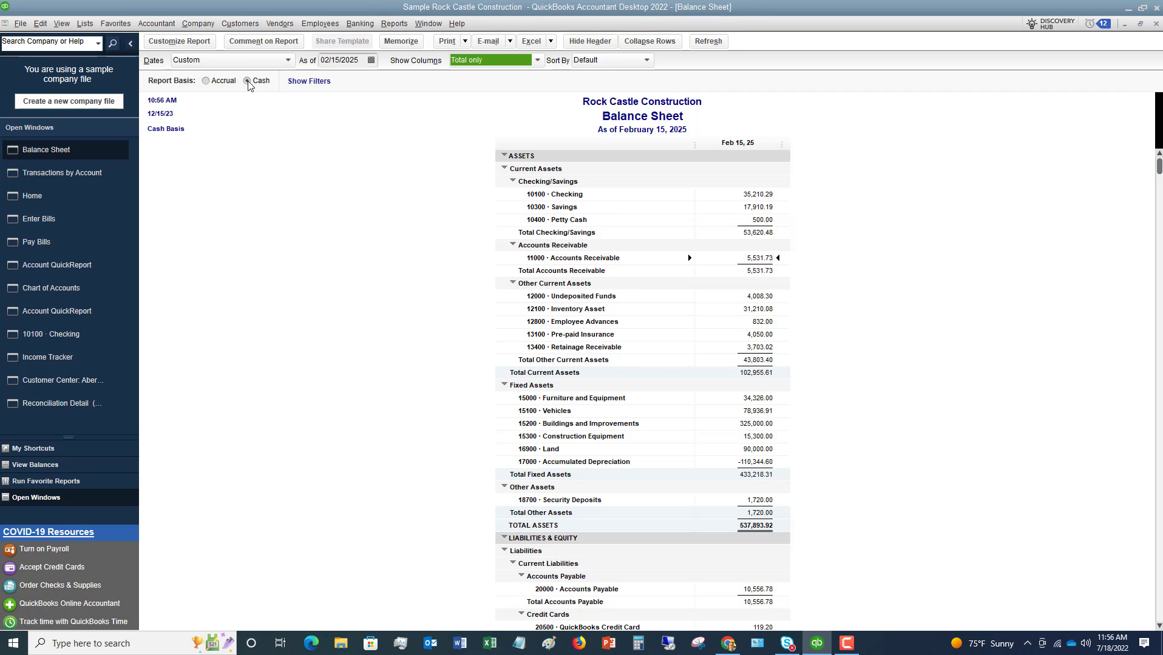
{"action": "double_click", "coordinate": [756, 259]}
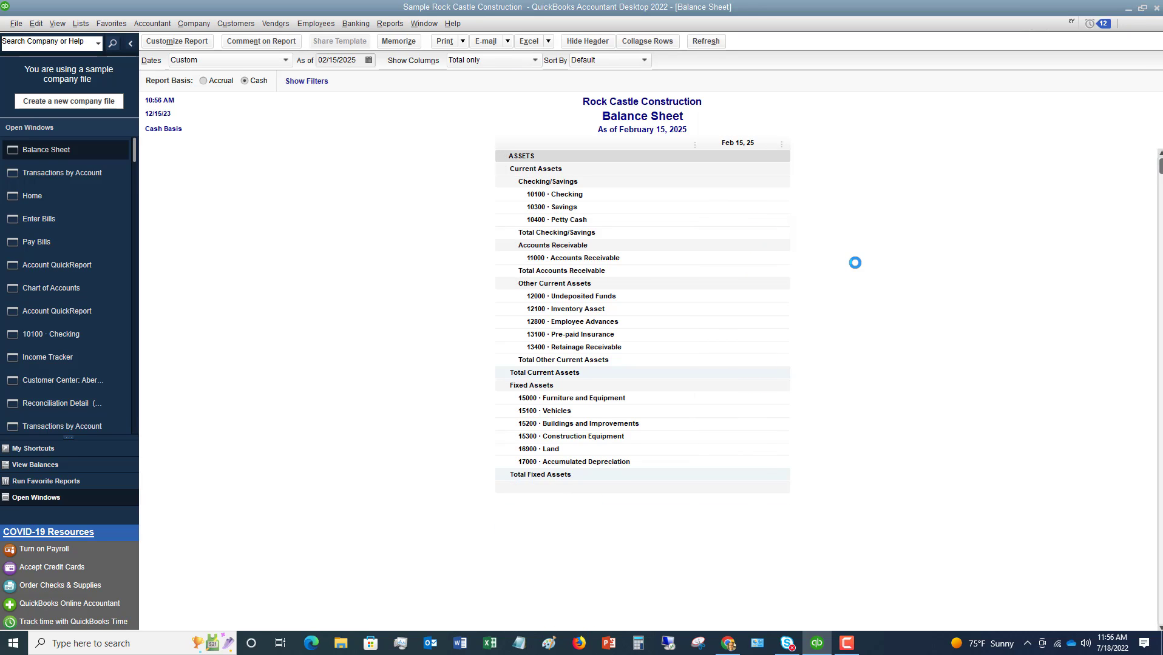
{"action": "left_click", "coordinate": [351, 59]}
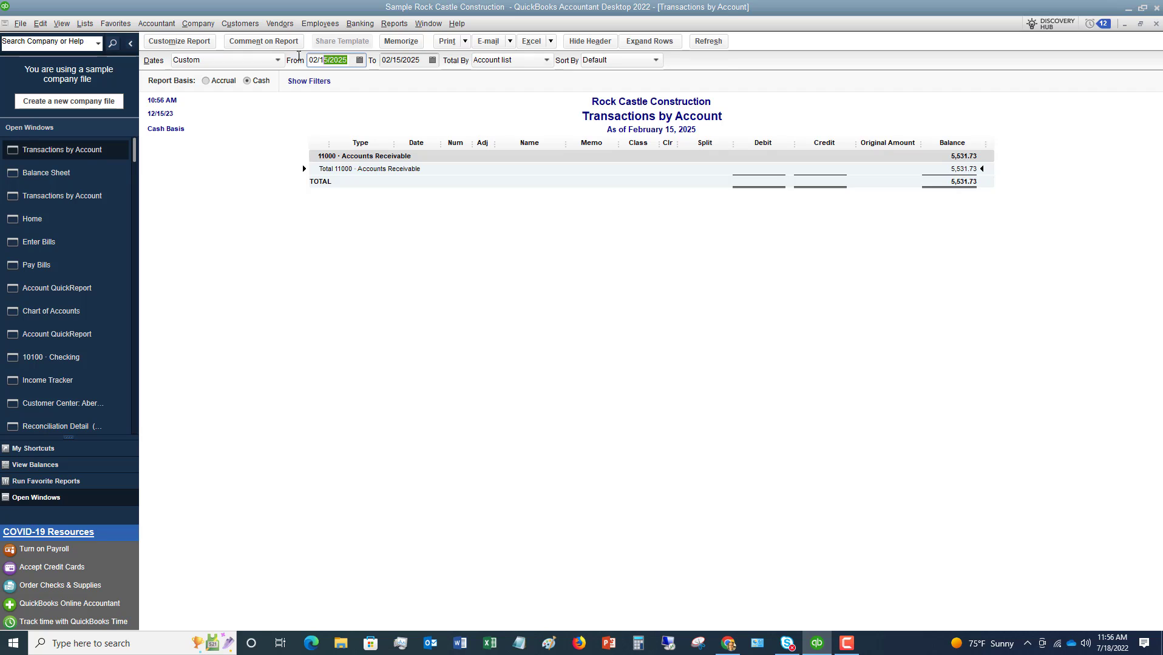
{"action": "type", "text": "0101"}
{"action": "key", "text": "Tab"}
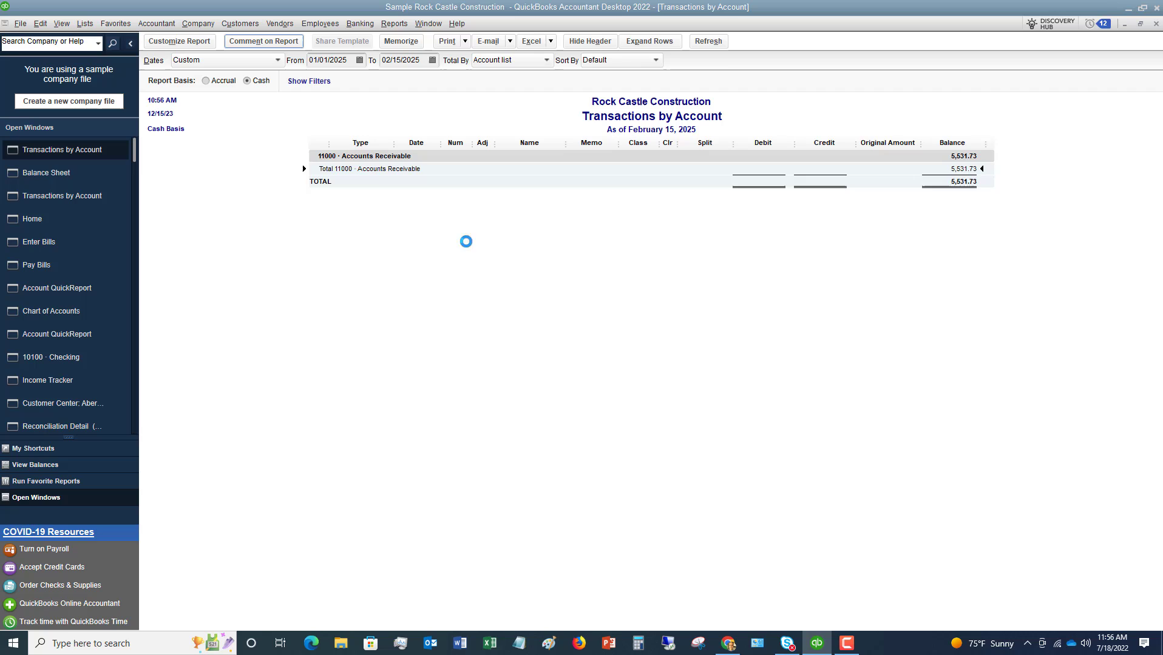
{"action": "key", "text": "Tab"}
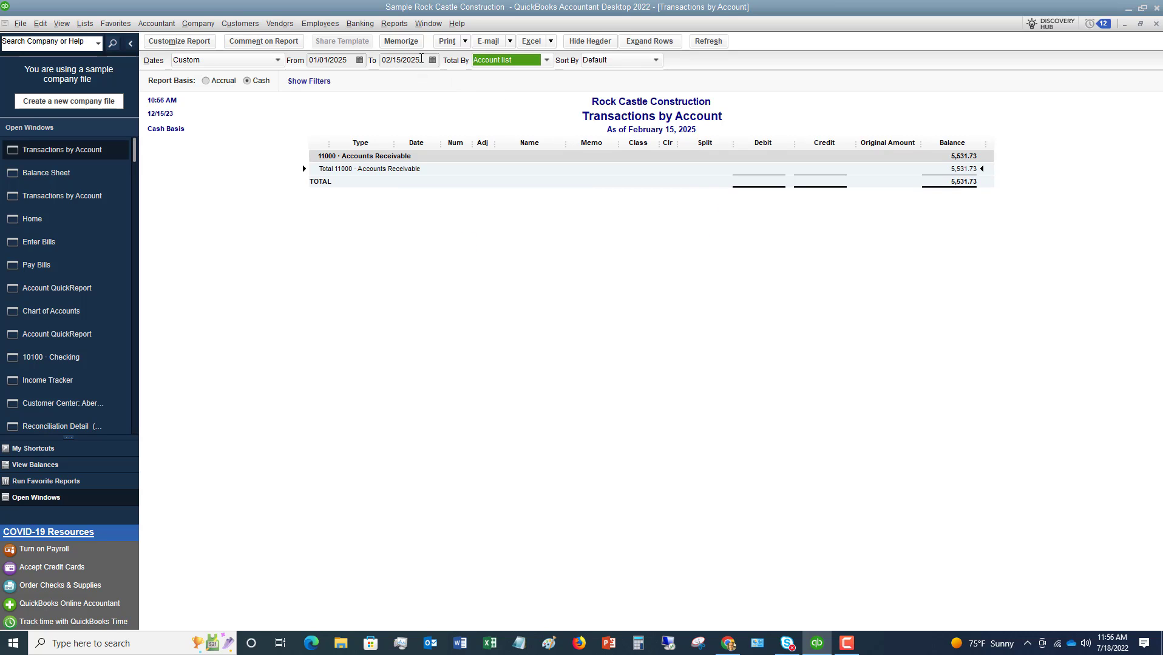
- Set the report's end date to 02/28/2025, then switch it to accrual basis
{"action": "left_click", "coordinate": [422, 59]}
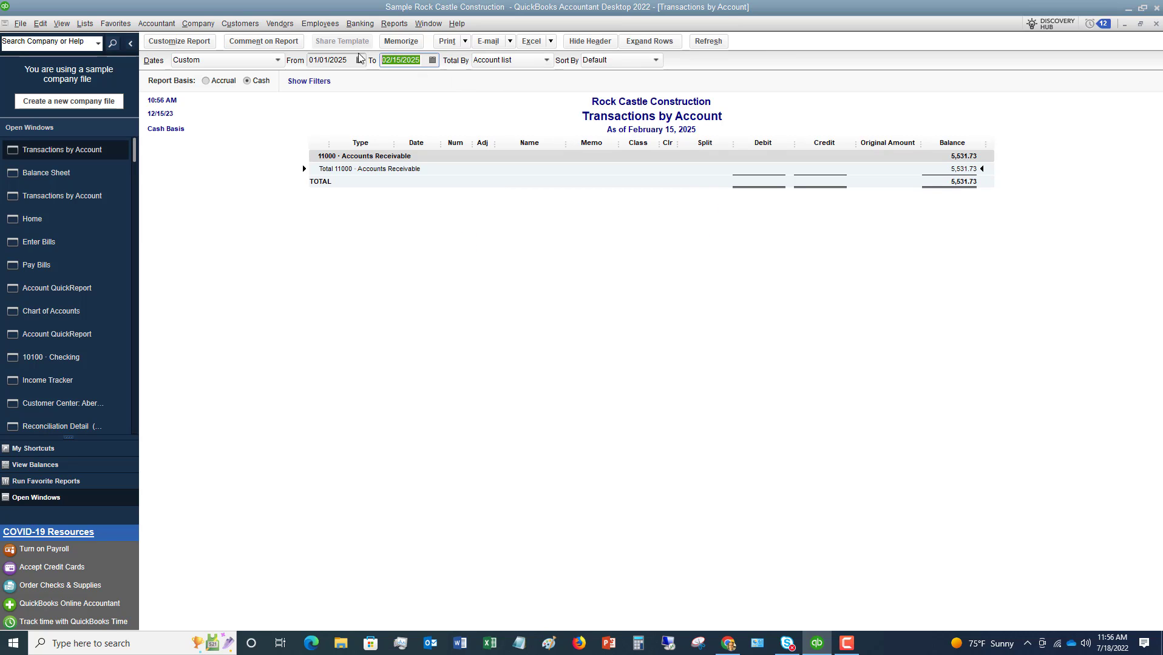
{"action": "type", "text": "02/28/2025"}
{"action": "key", "text": "Tab"}
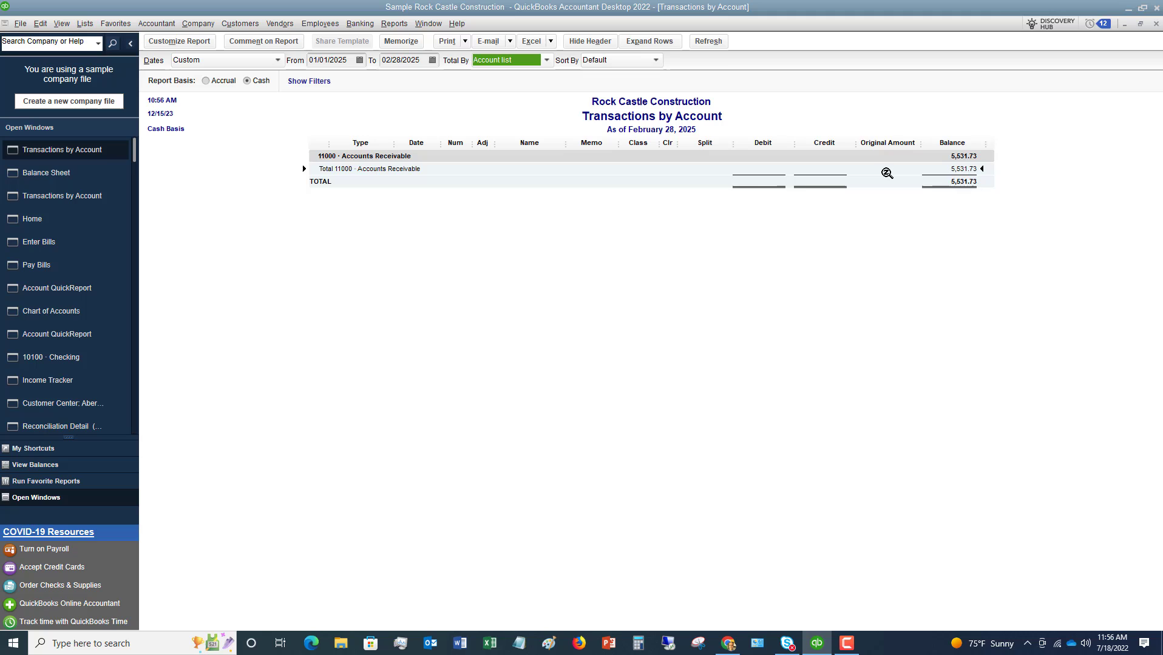
{"action": "left_click", "coordinate": [206, 81]}
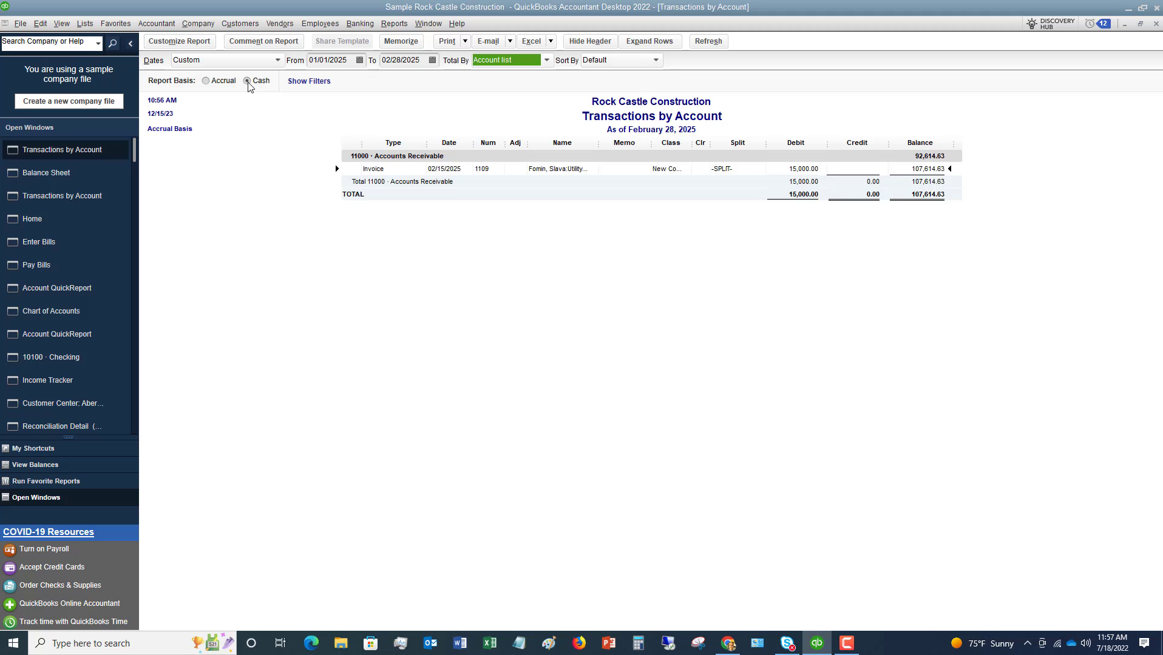
- Select Accrual on the receivables report, then return to the Balance Sheet window
{"action": "left_click", "coordinate": [205, 82]}
{"action": "left_click", "coordinate": [63, 173]}
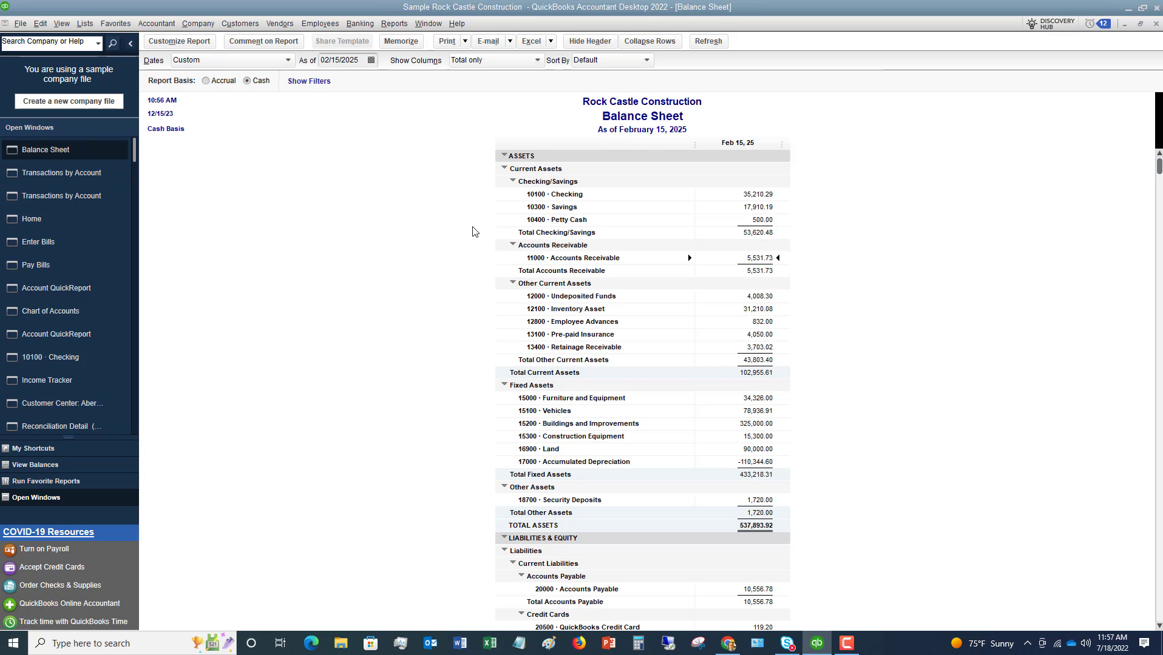